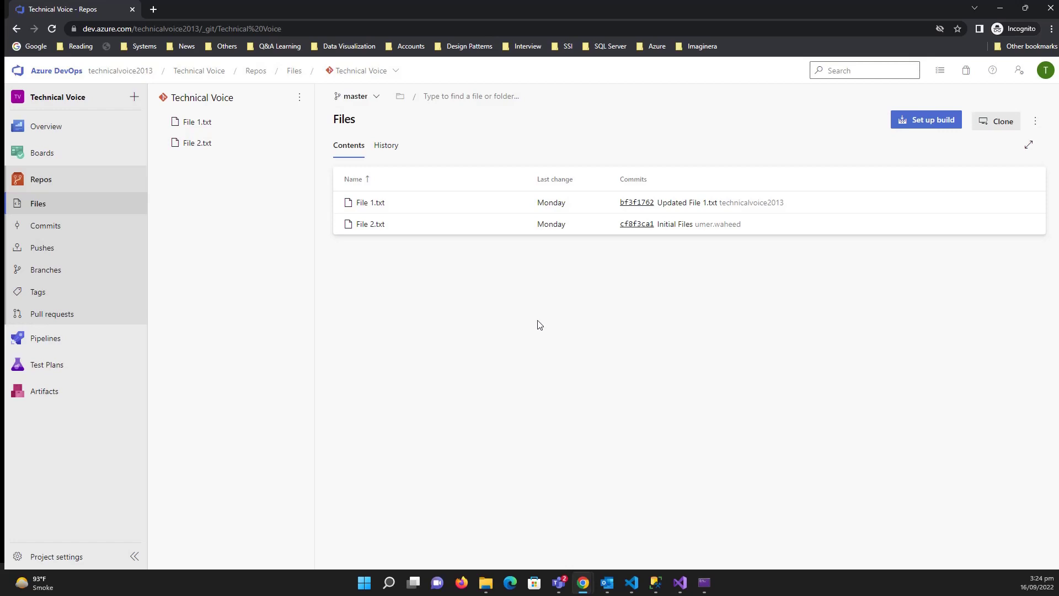
- Delete the old local Technical Voice folder from Projects, leaving it empty
left_click(485, 583)
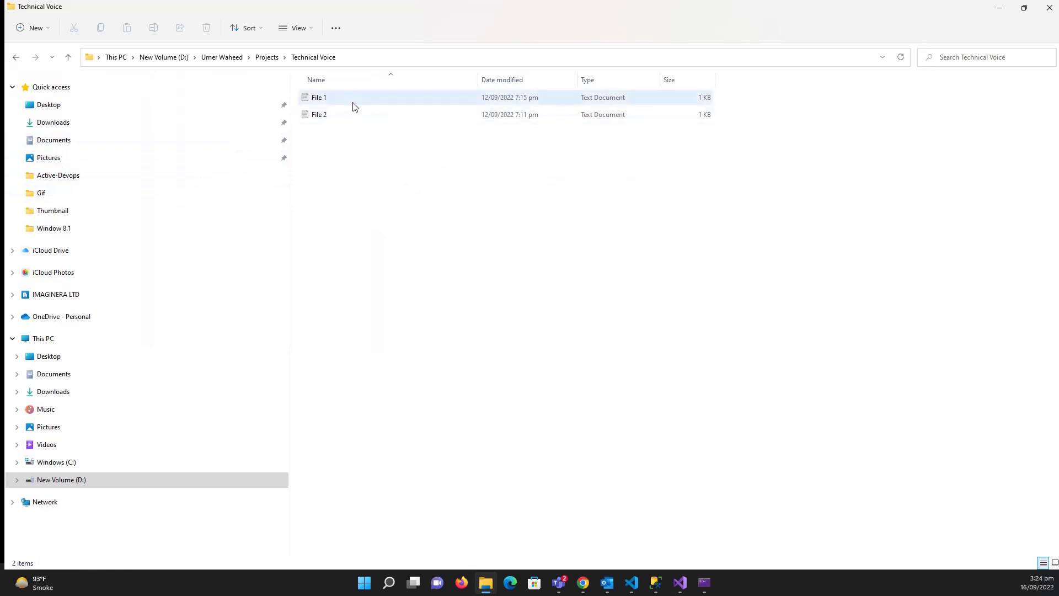
left_click(68, 58)
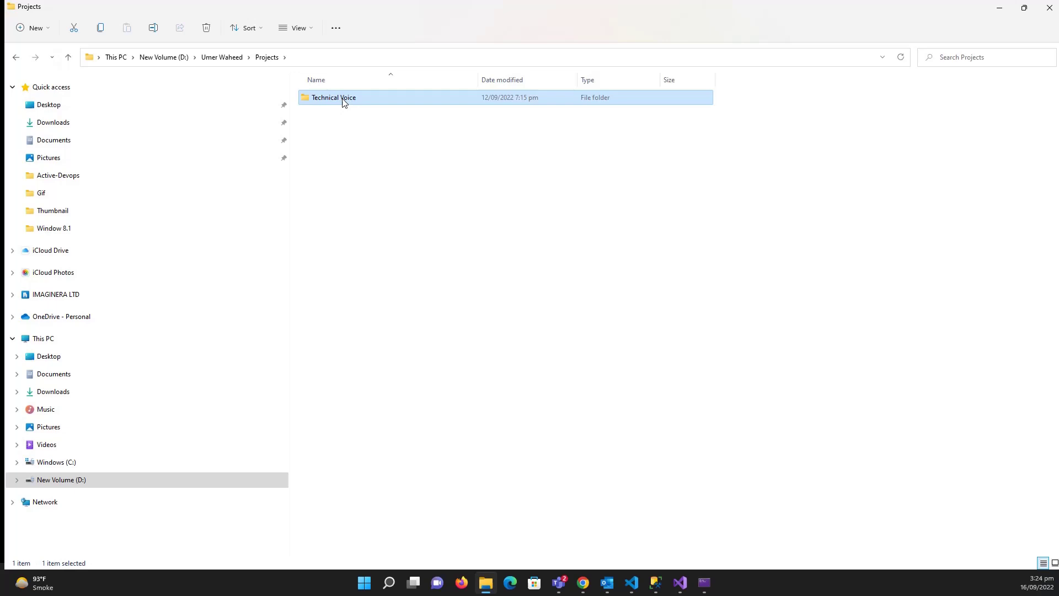
right_click(342, 101)
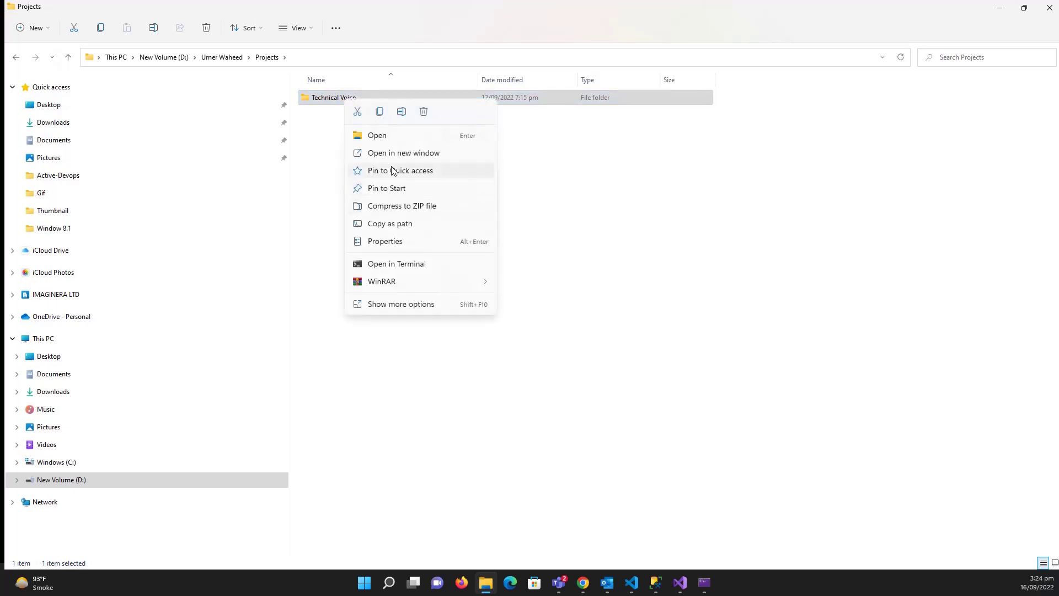
left_click(423, 111)
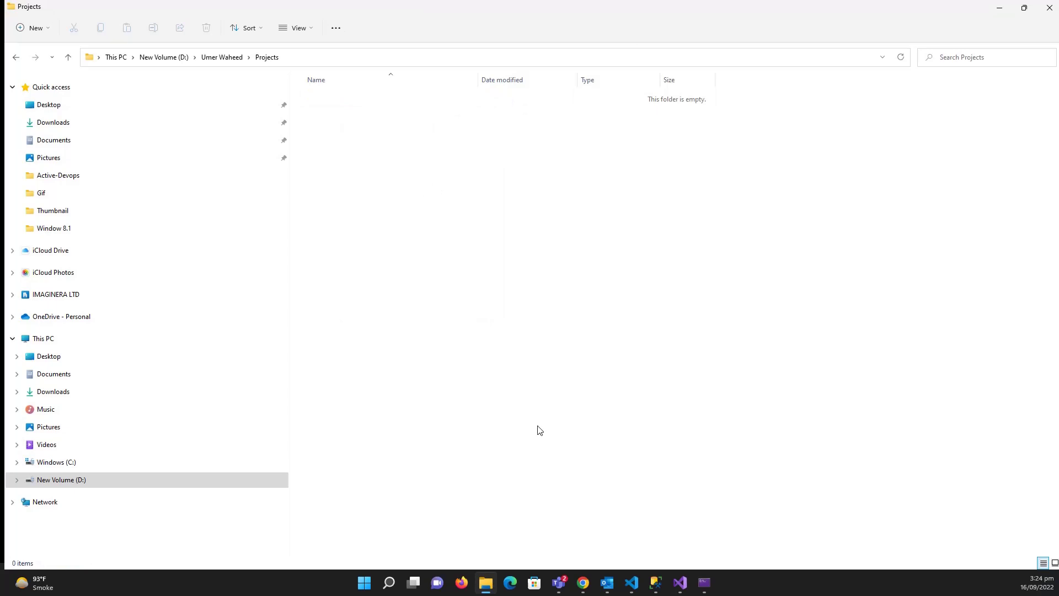
mouse_move(582, 583)
left_click(643, 521)
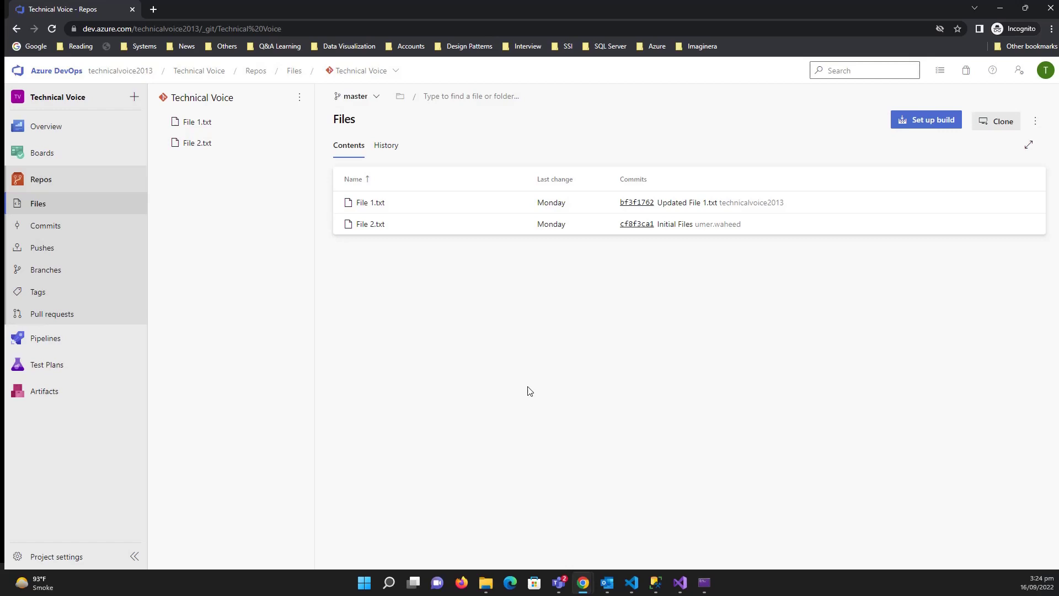
- Create a new empty folder named Technical Voice in Projects and enter it
left_click(999, 8)
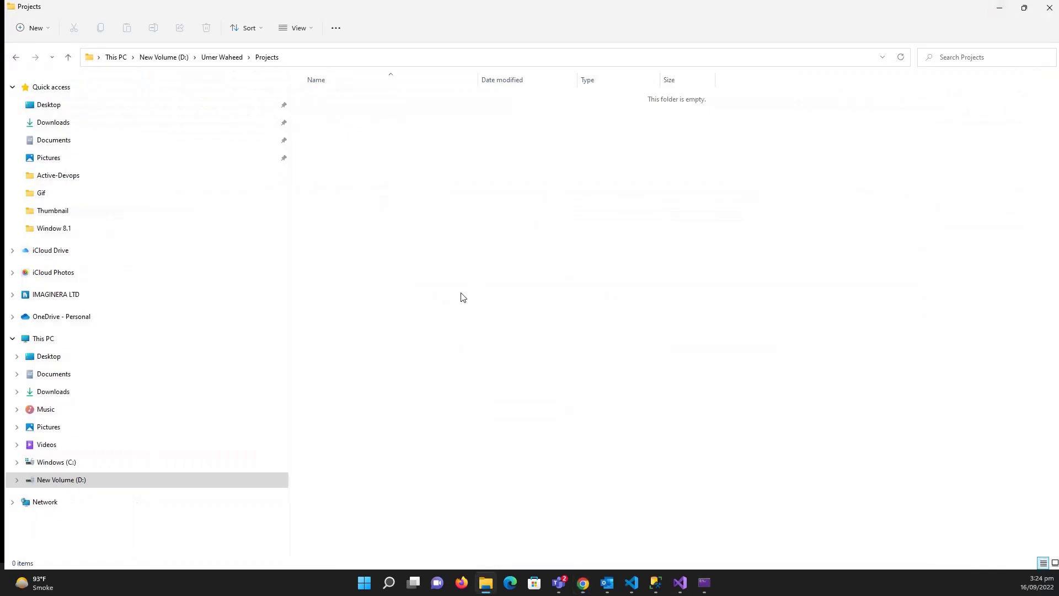
right_click(386, 215)
mouse_move(416, 299)
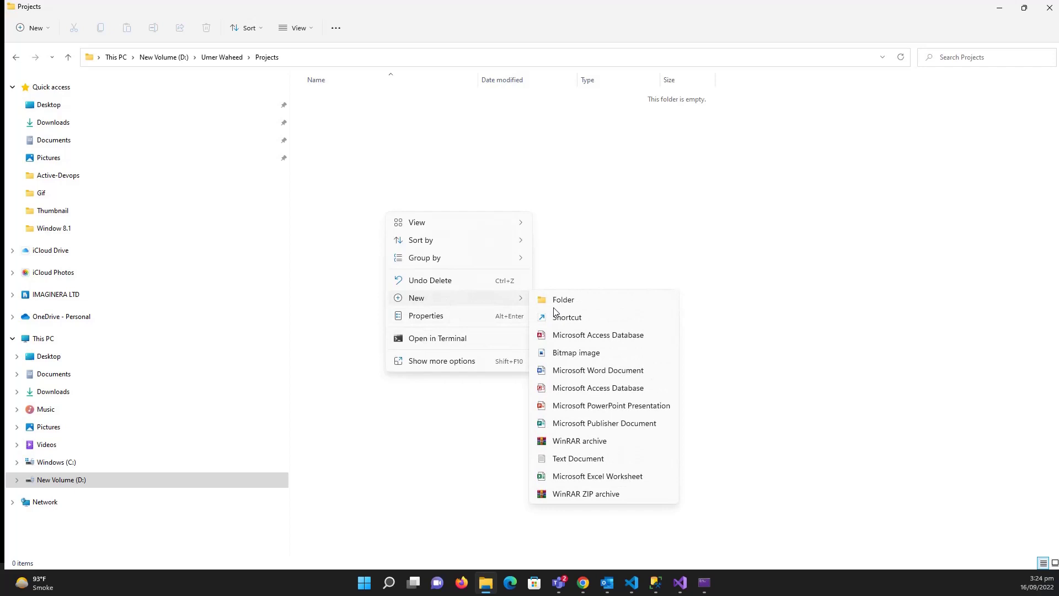
left_click(563, 300)
type("Tec")
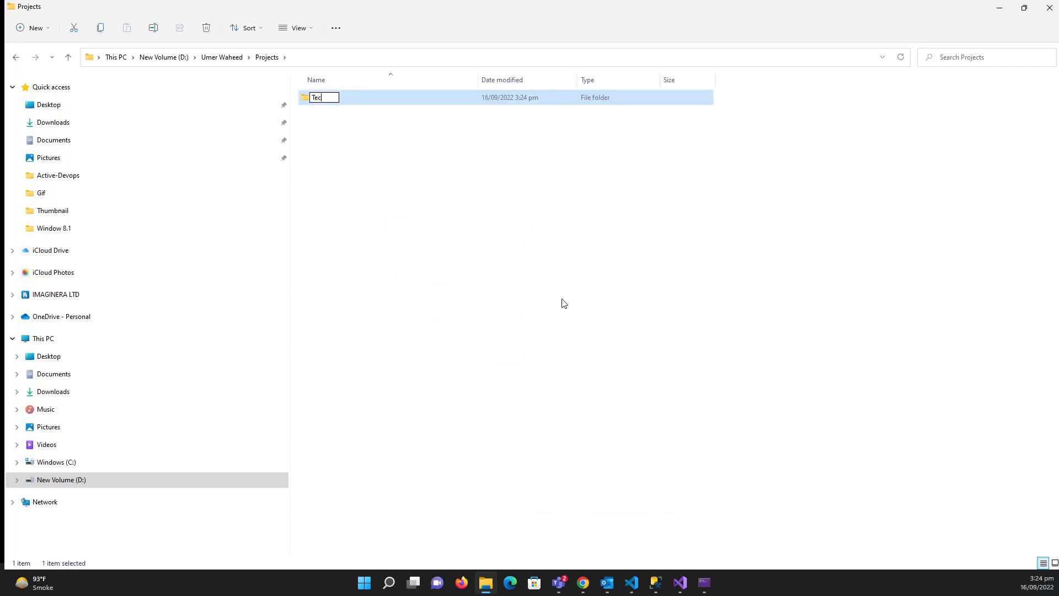
type("hnical Voice")
key("Return")
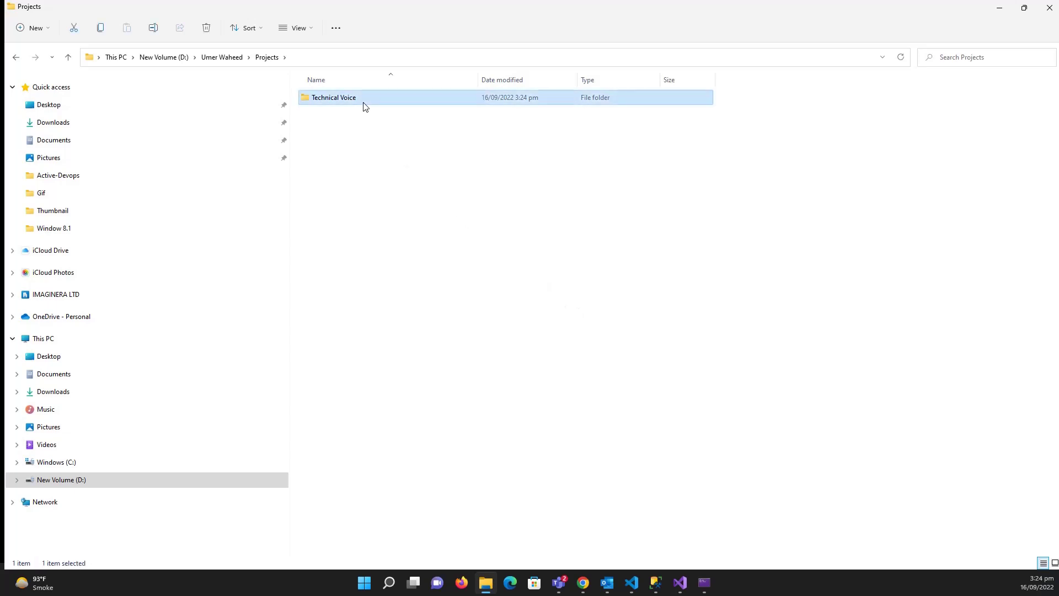
double_click(364, 97)
- Launch a Git Bash terminal inside the new Technical Voice folder via Show more options
right_click(432, 177)
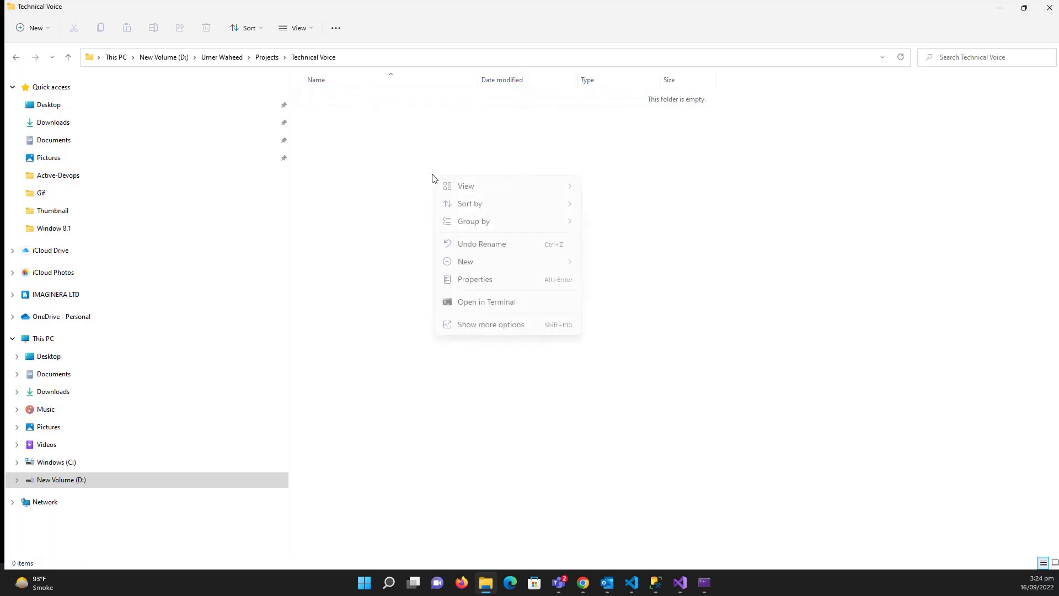
left_click(487, 302)
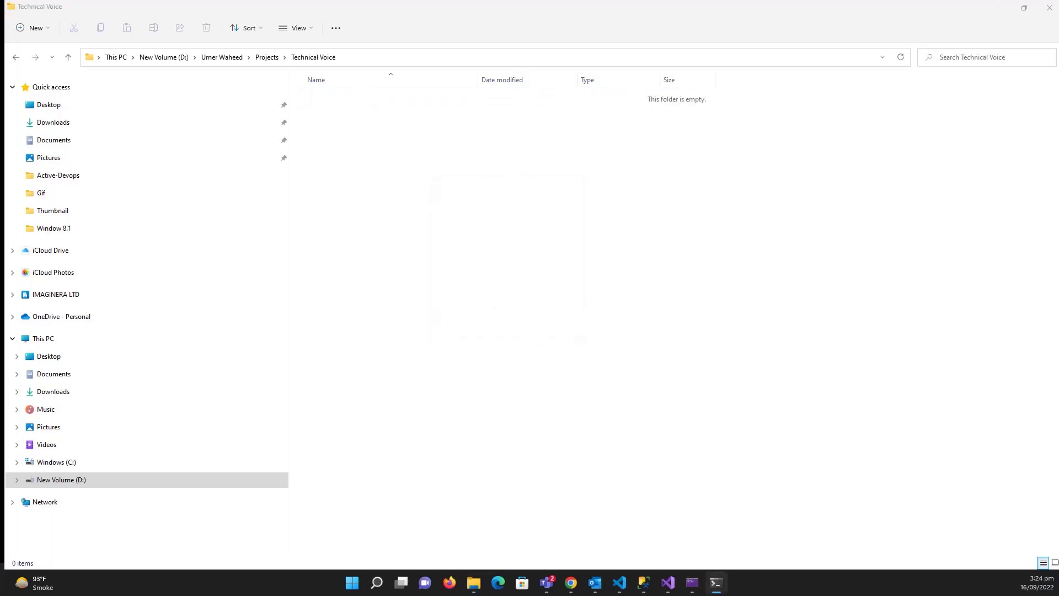
right_click(547, 52)
right_click(439, 193)
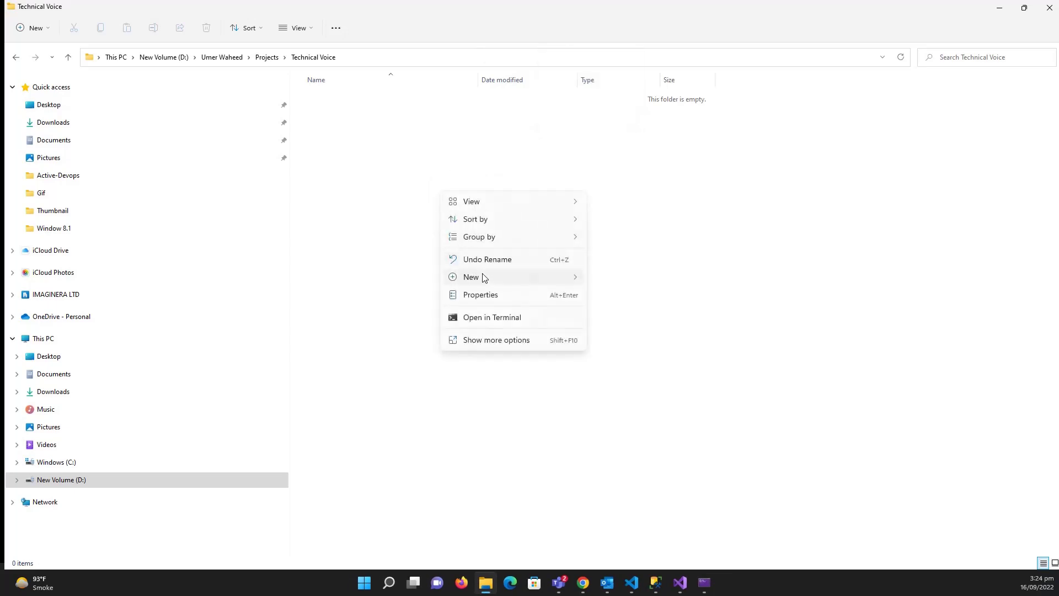
left_click(481, 341)
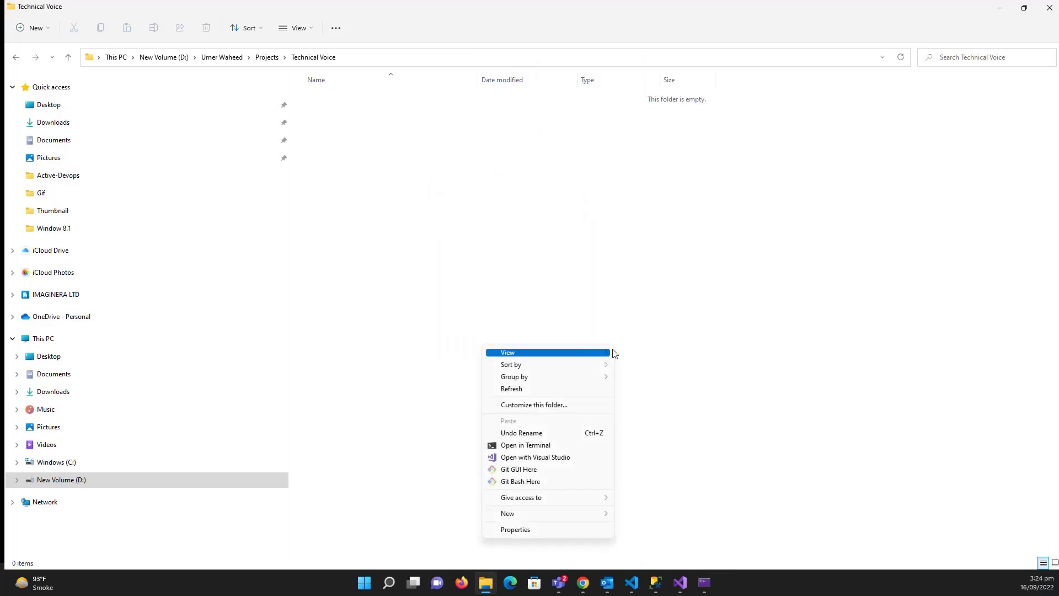
left_click(521, 482)
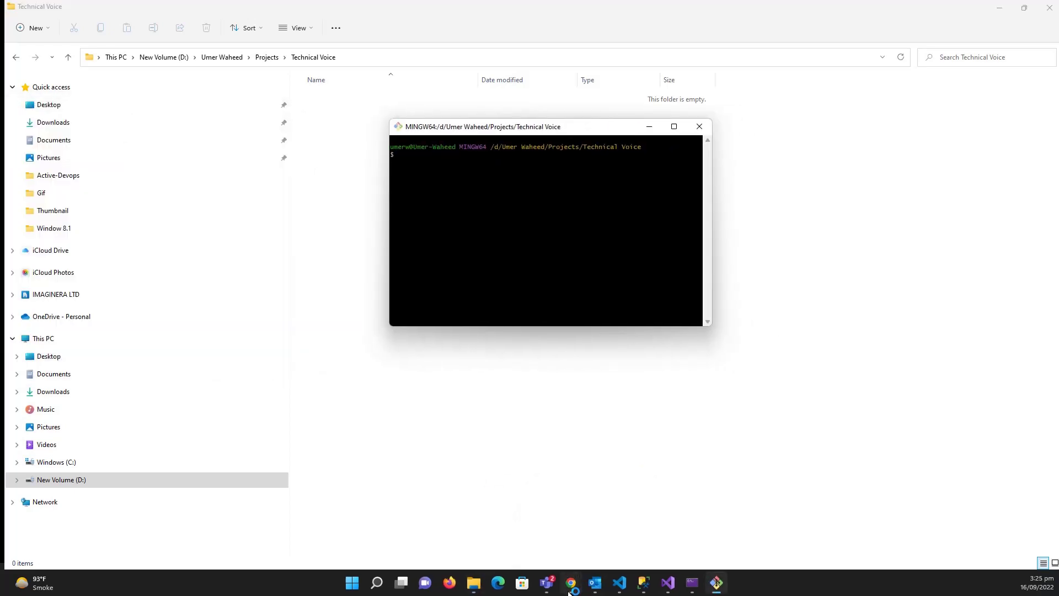
- Copy the repository's HTTPS clone URL from the Azure DevOps Clone panel
left_click(629, 525)
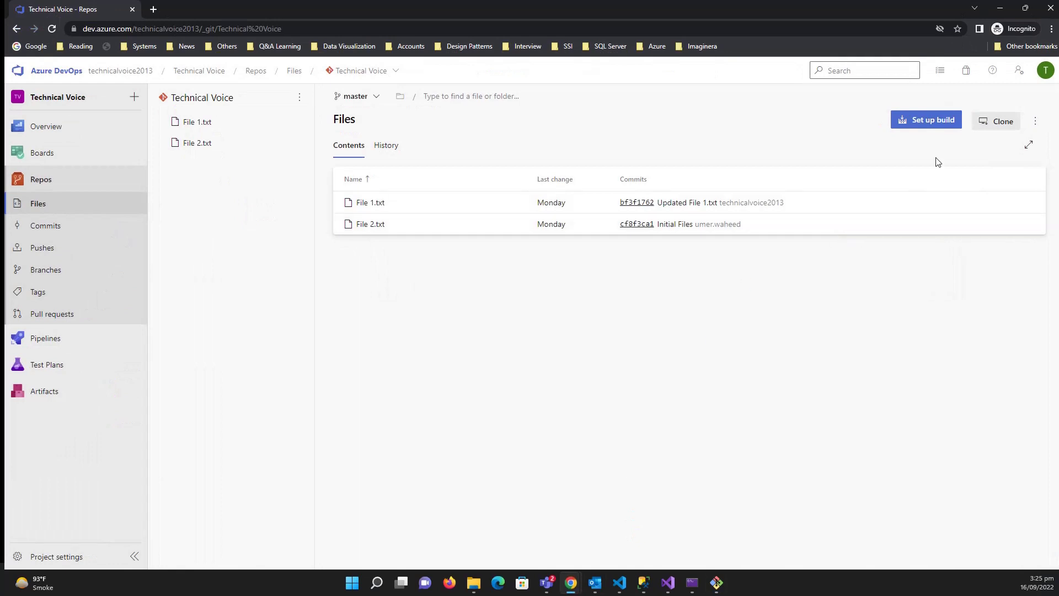
left_click(1002, 121)
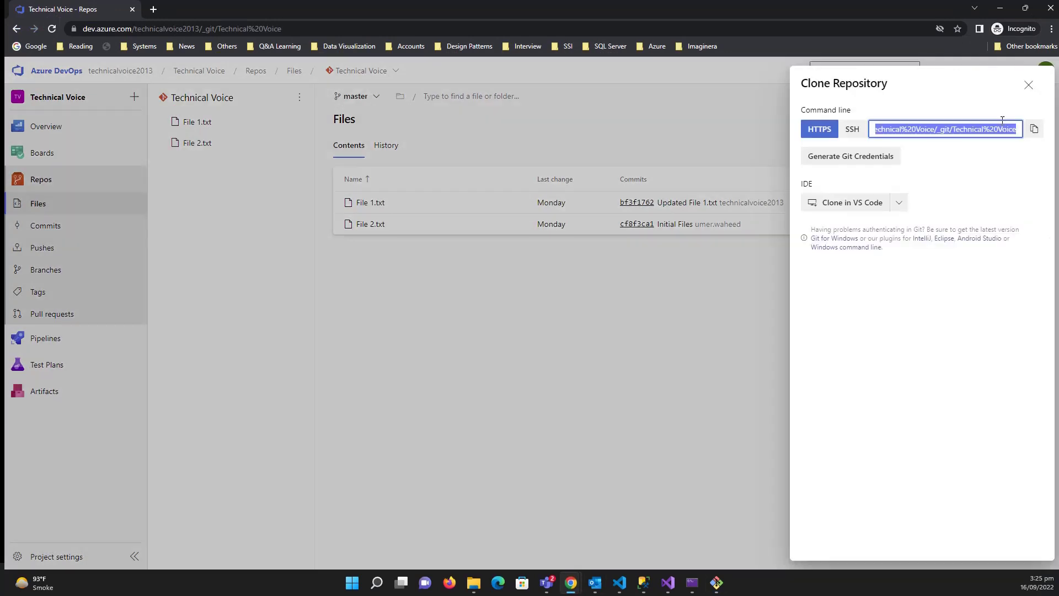
left_click(1034, 130)
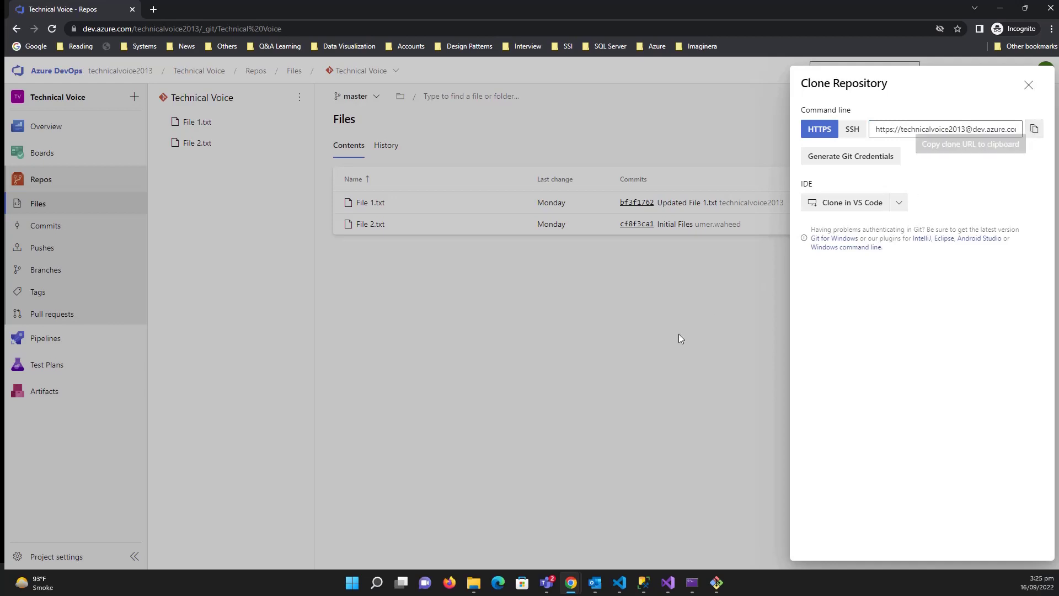
left_click(473, 583)
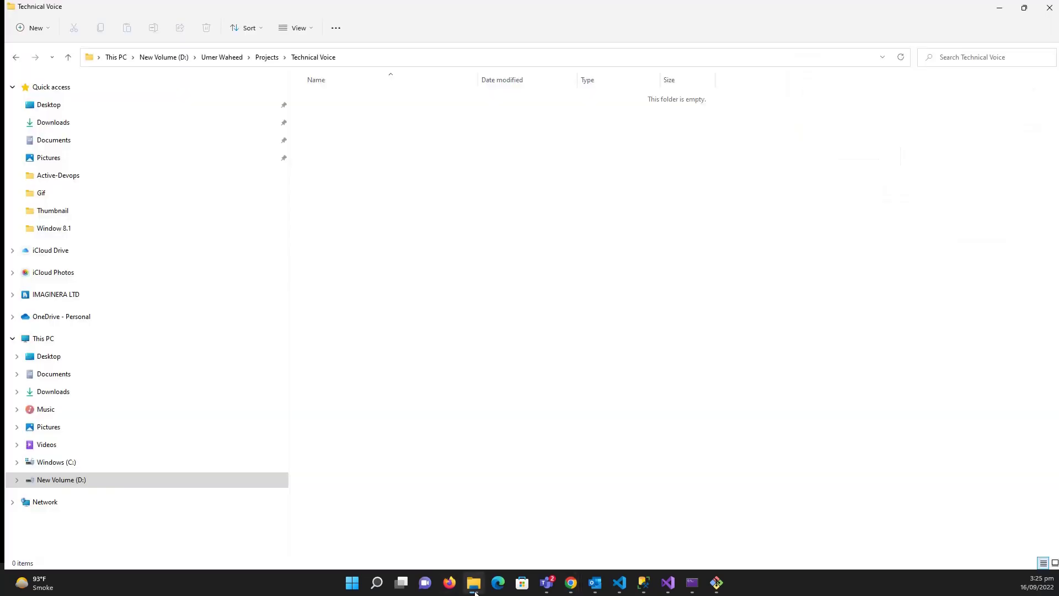
- Run git clone with the pasted URL, creating the Technical%20Voice folder locally
left_click(716, 583)
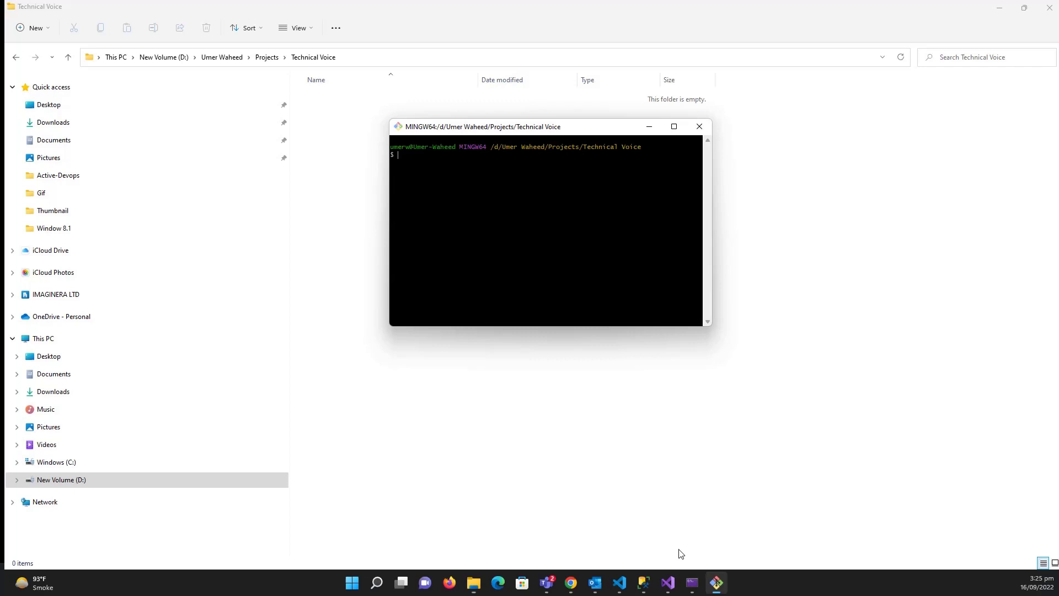
type("git clone")
right_click(476, 185)
left_click(504, 220)
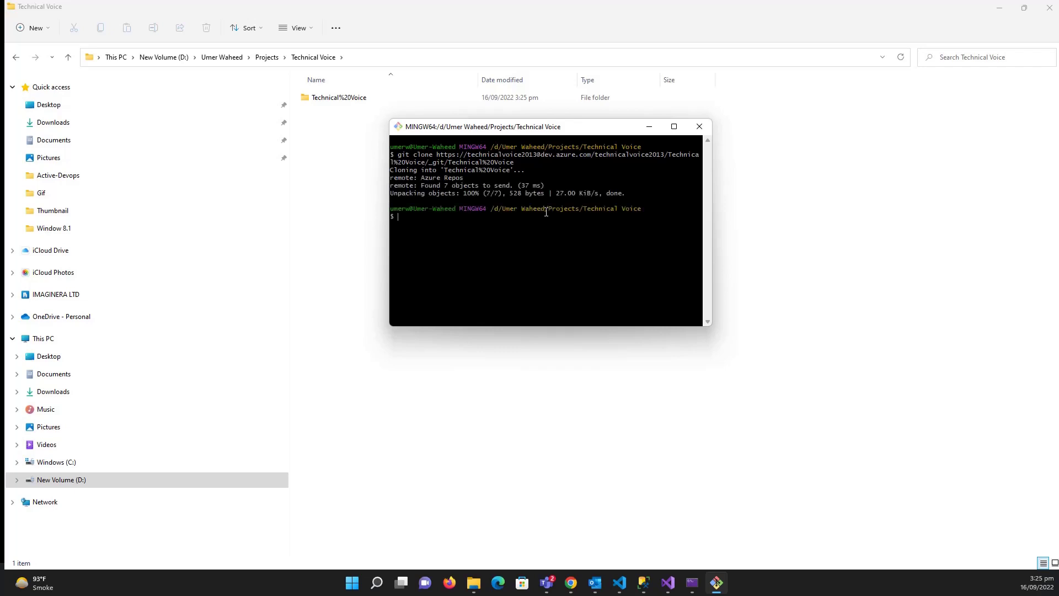
- Inspect the cloned Technical%20Voice folder and view File 1 without changing it
left_click(357, 212)
double_click(353, 98)
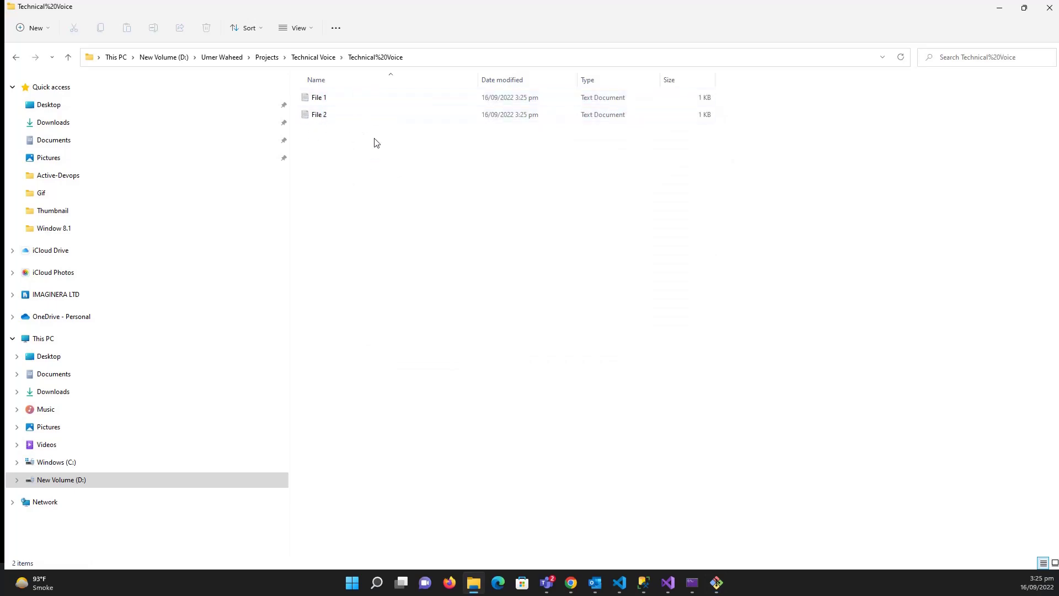
double_click(321, 98)
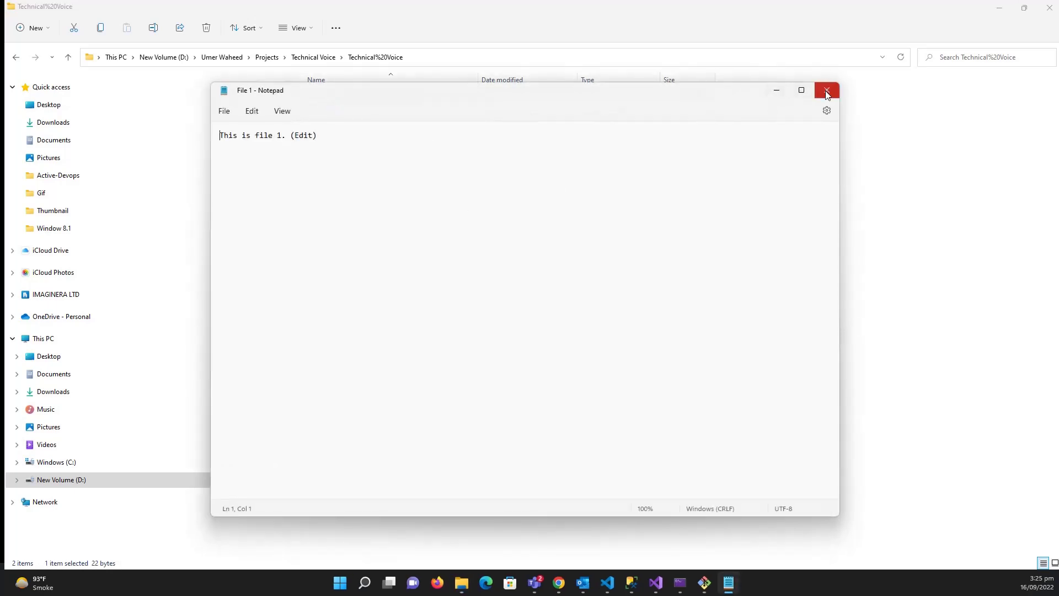
left_click(824, 91)
- Create a new empty text document named File 3 beside File 1 and File 2
right_click(397, 175)
mouse_move(447, 256)
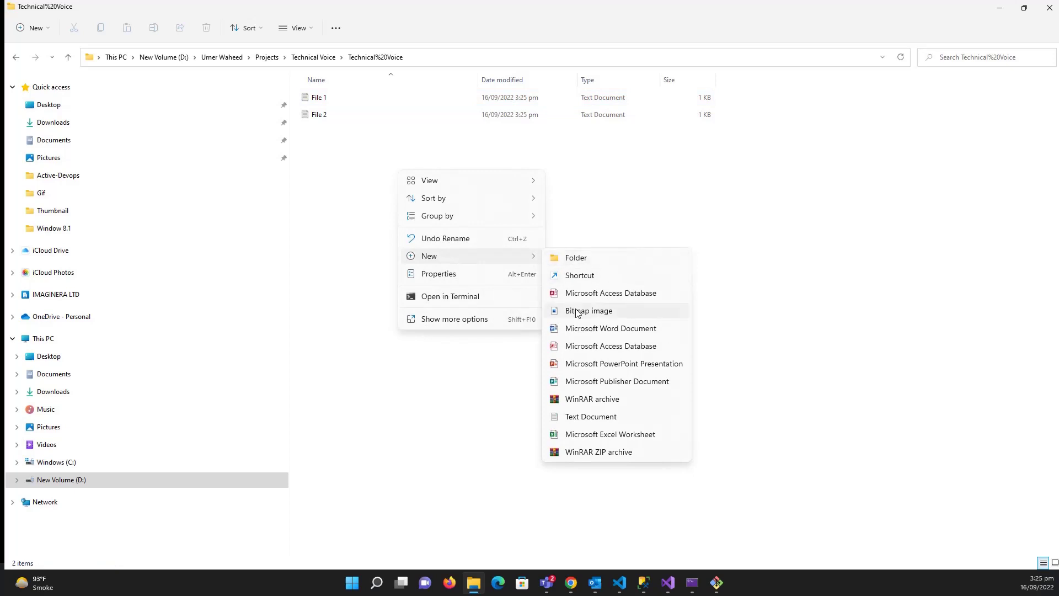
left_click(591, 409)
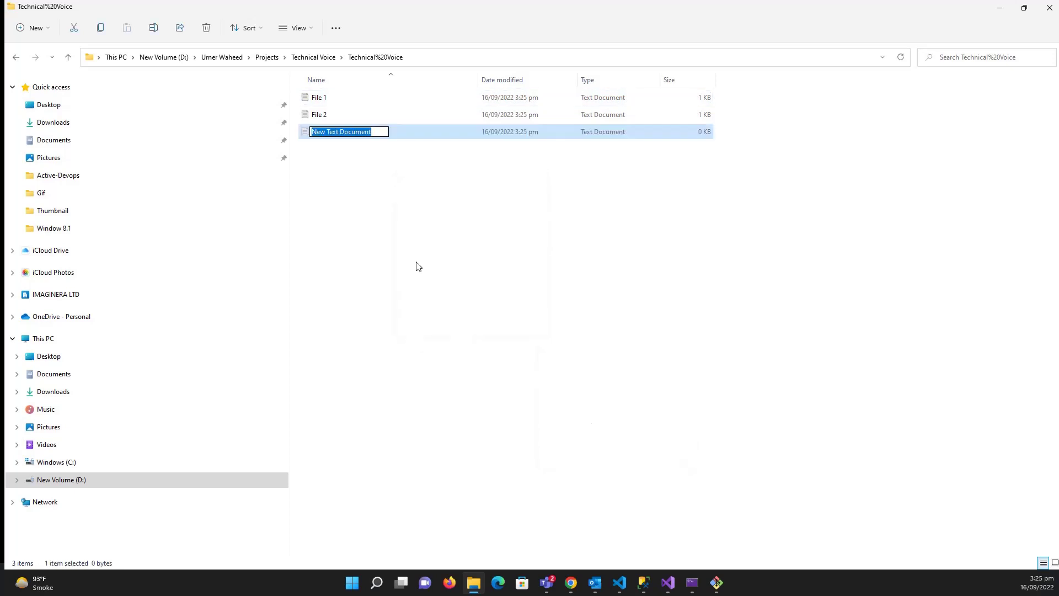
type("File 3")
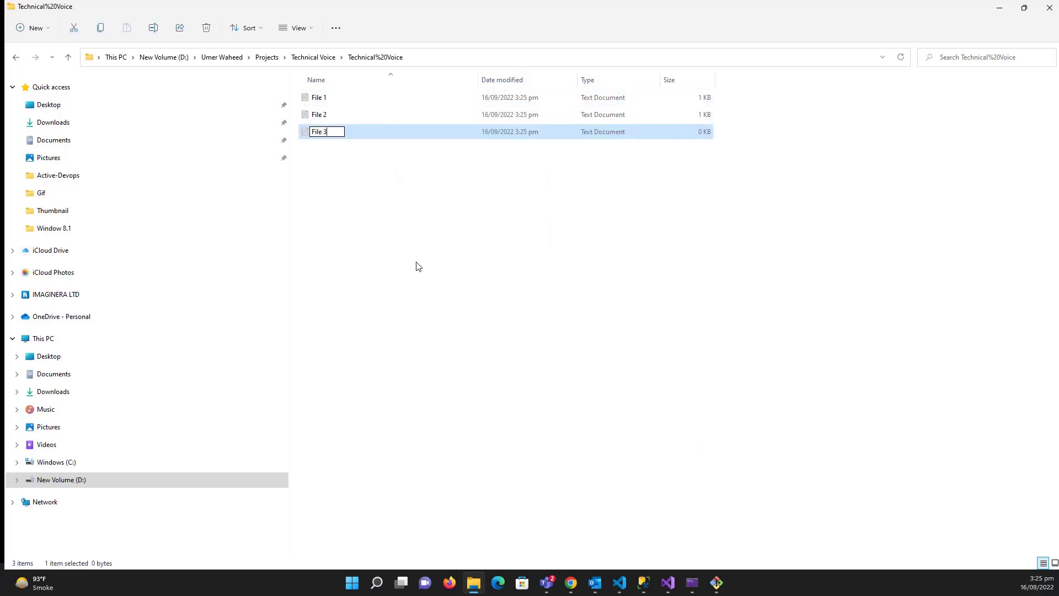
key("Return")
left_click(452, 267)
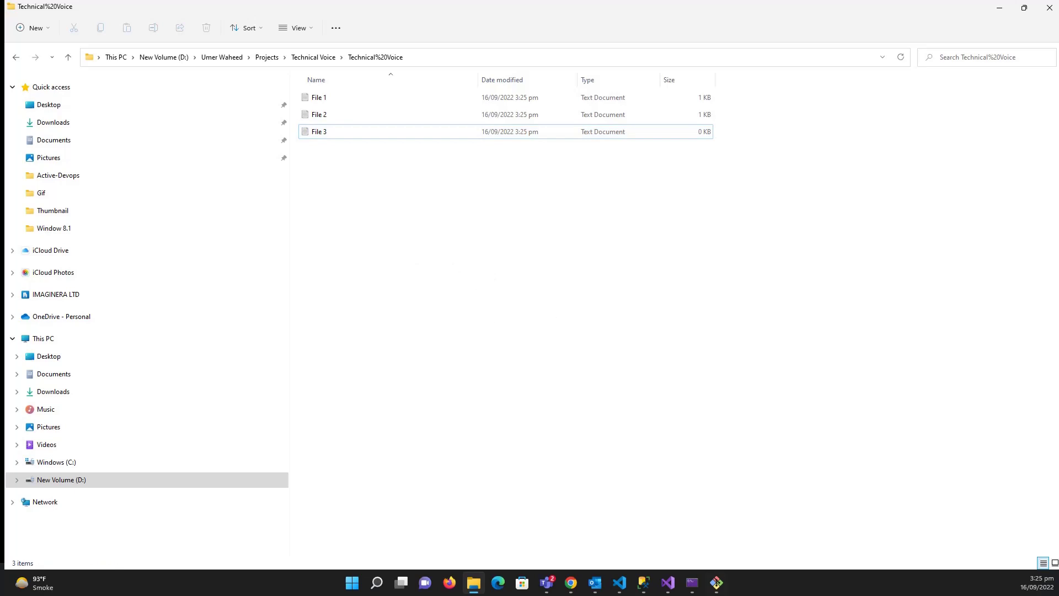
- Replace the terminal outside the repo with a Git Bash opened inside Technical%20Voice
left_click(717, 583)
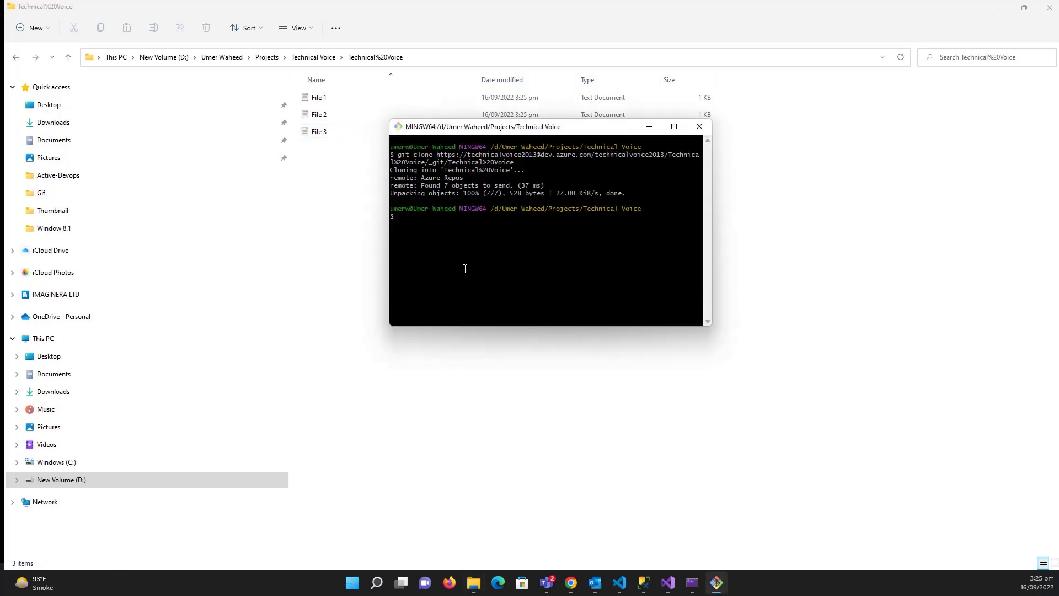
type("git status")
key("Return")
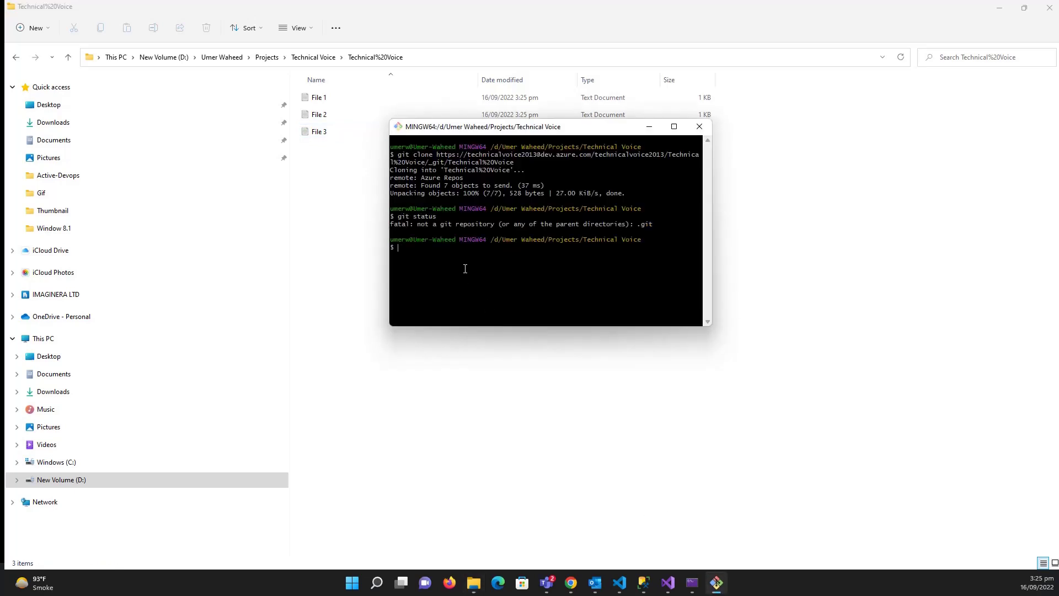
left_click(699, 126)
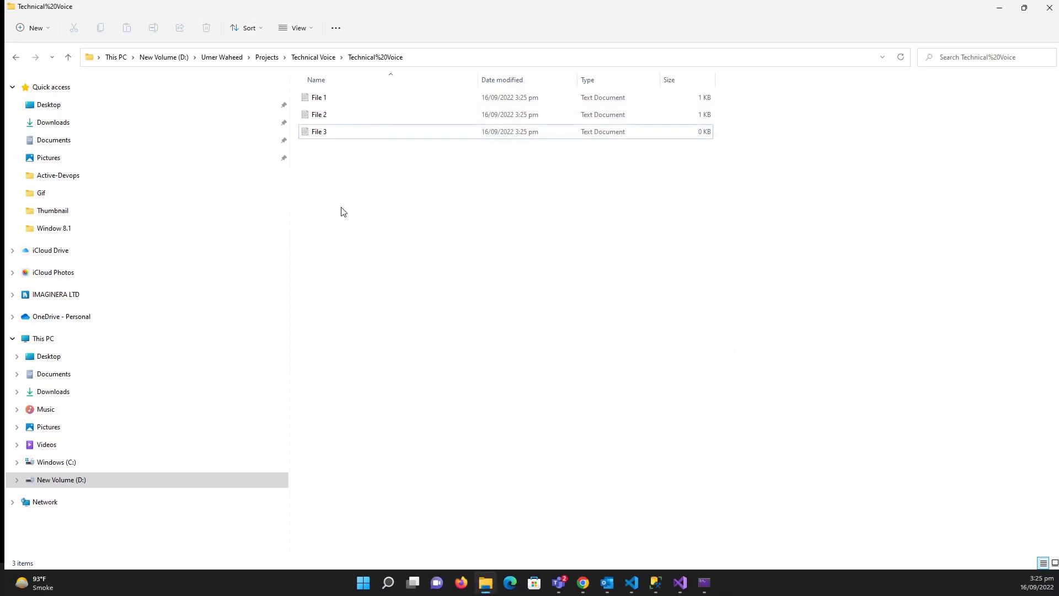
right_click(354, 207)
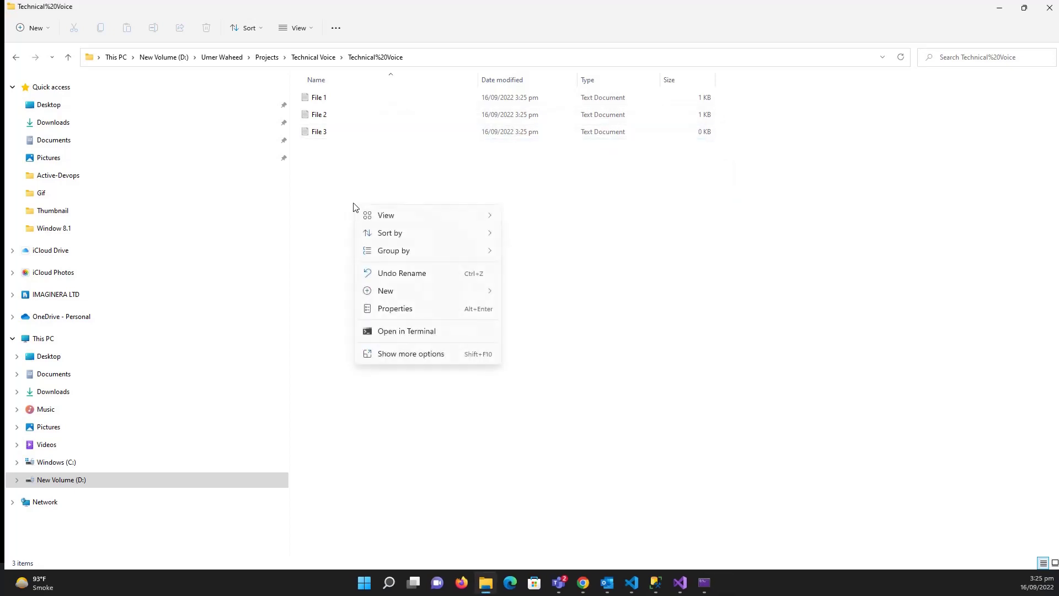
left_click(411, 353)
left_click(447, 491)
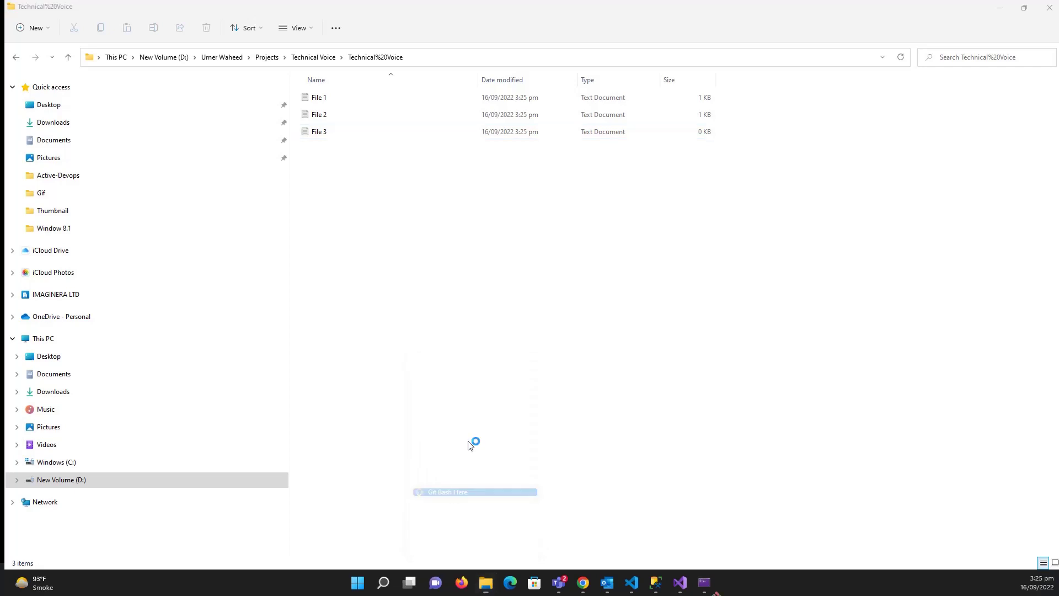
left_click_drag(359, 213, 603, 206)
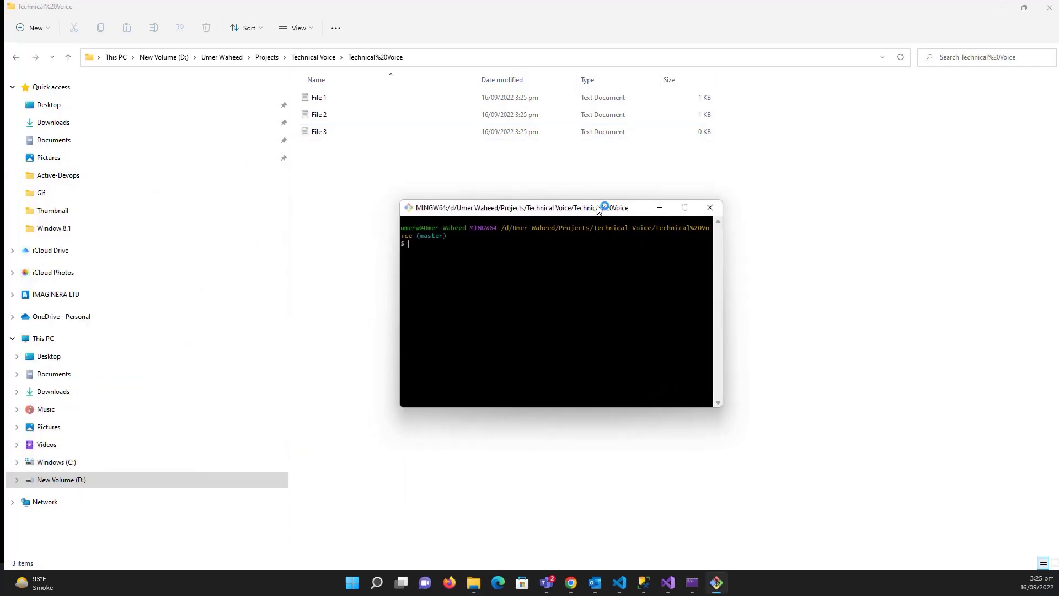
type("git status")
- Run git status, git add ., commit File 3.txt as "Add new file" and push to master
key("Return")
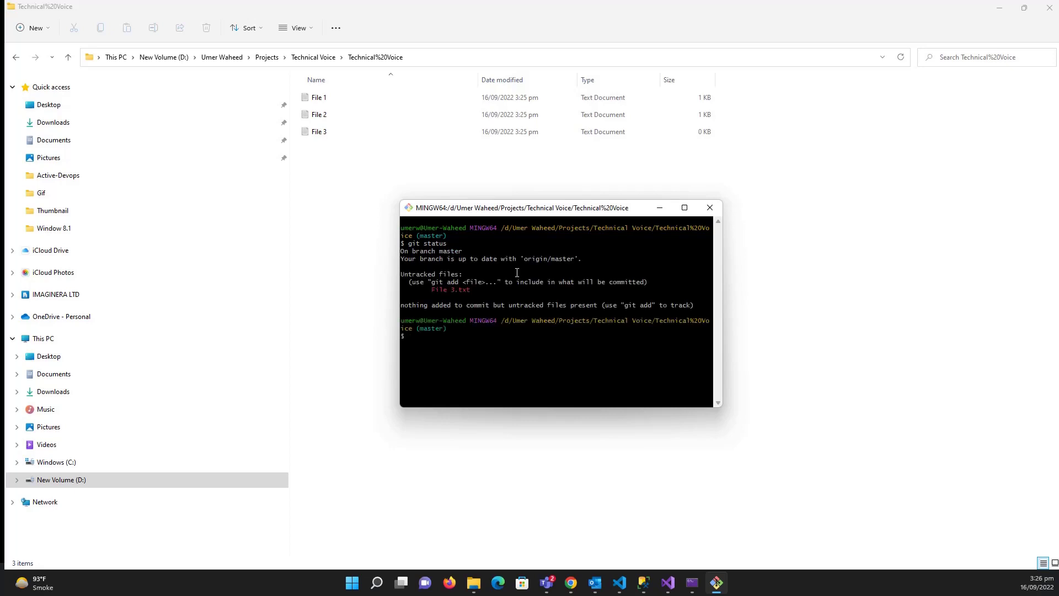
type("git add")
type(" .")
key("Return")
type("git c")
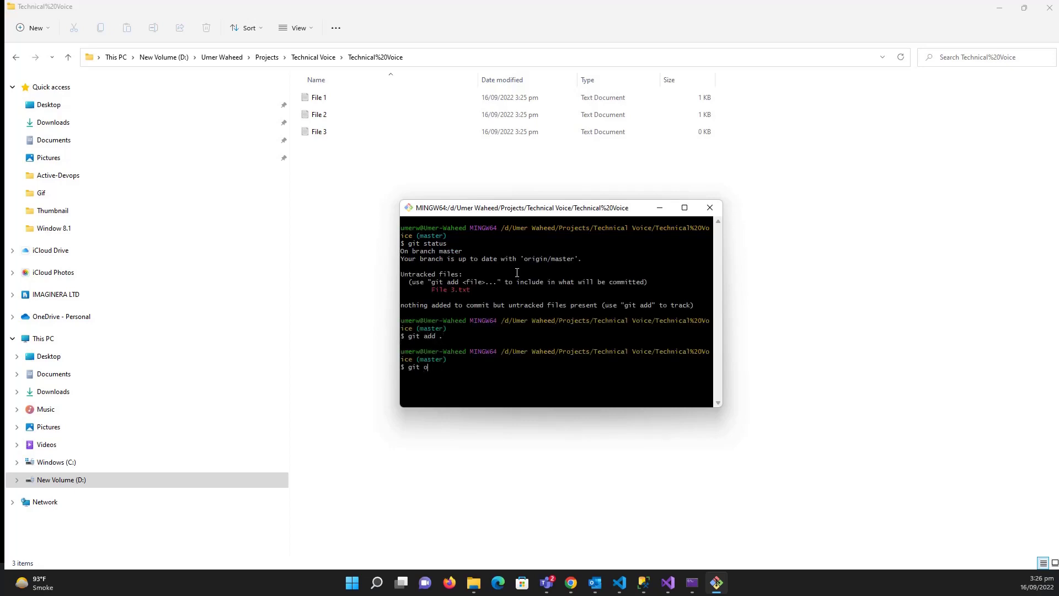
type("ommit -")
type("m \"")
type("Add new file")
type("\"")
key("Return")
type("git")
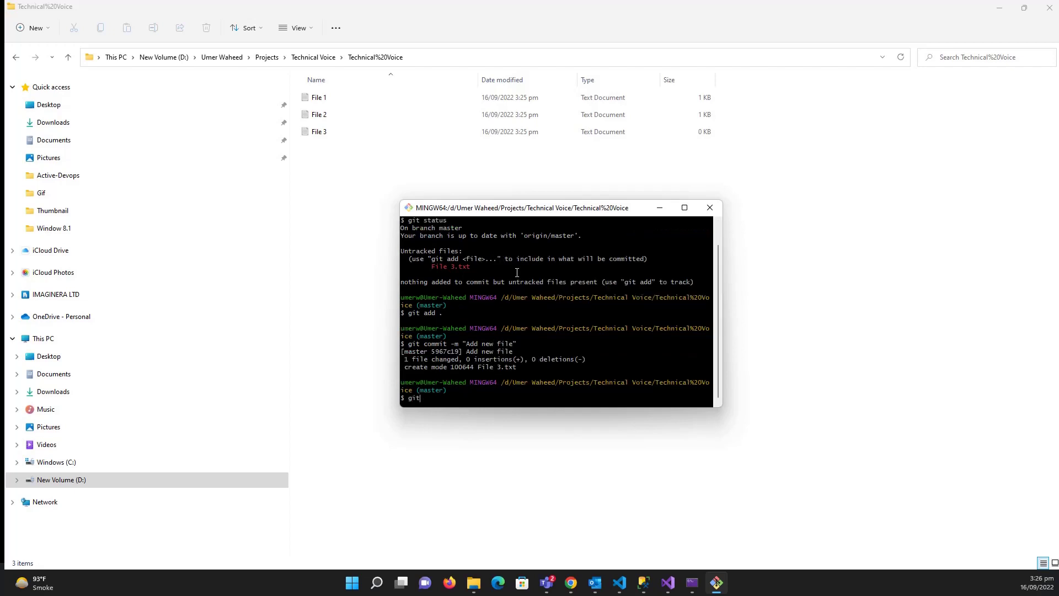
type(" push")
key("Return")
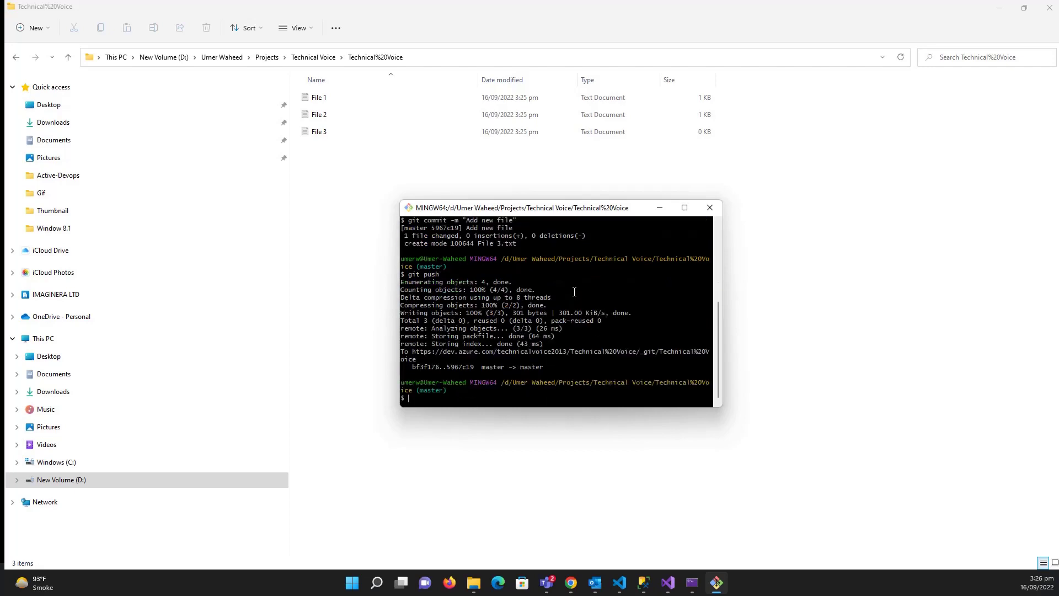
- Reload the Azure DevOps Files page so File 3.txt appears with commit Add new file
left_click(570, 582)
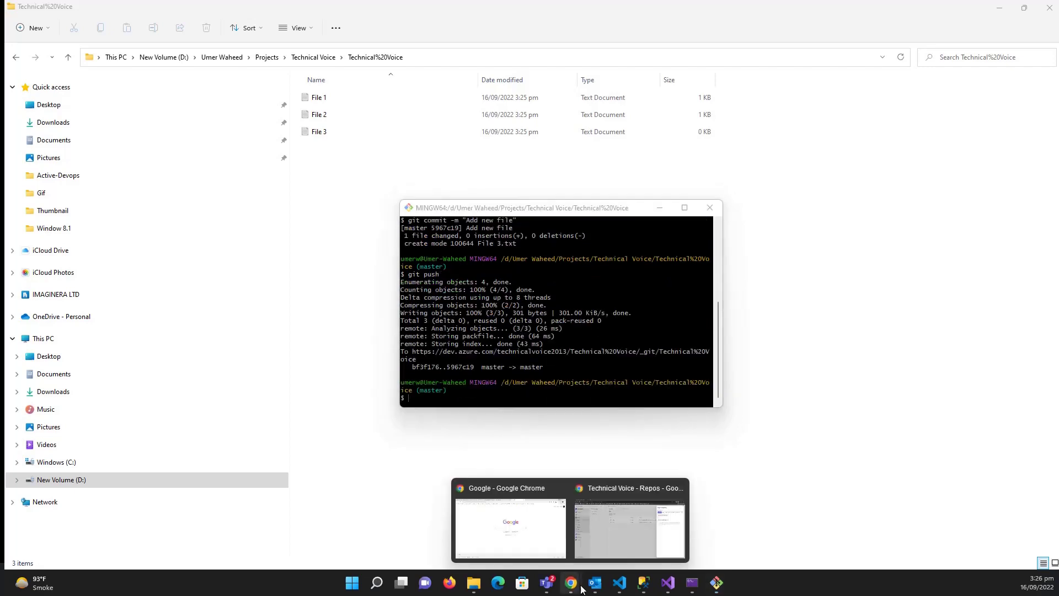
left_click(505, 522)
left_click(600, 525)
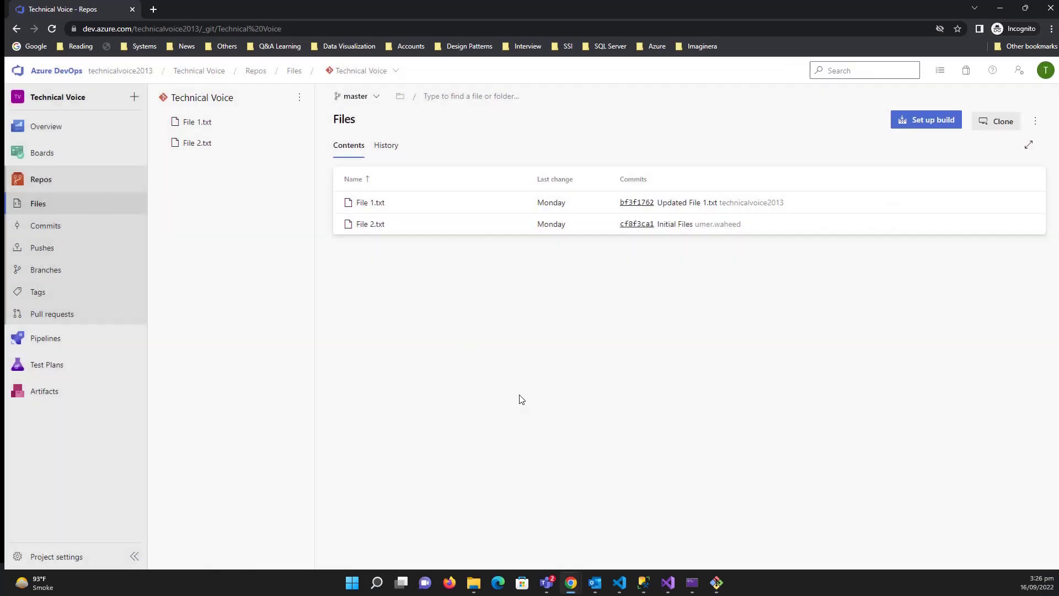
left_click(51, 28)
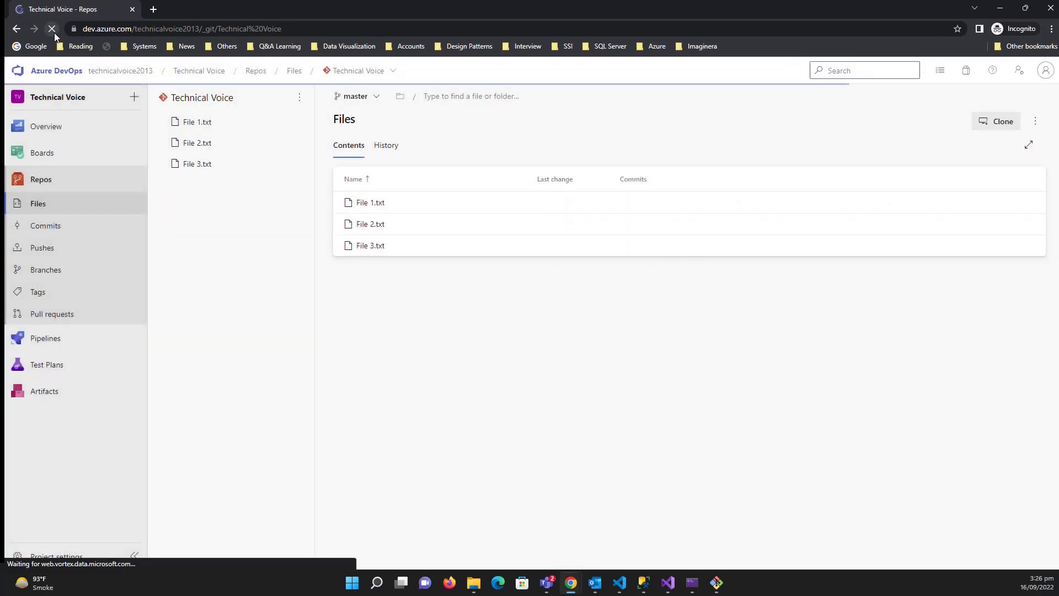